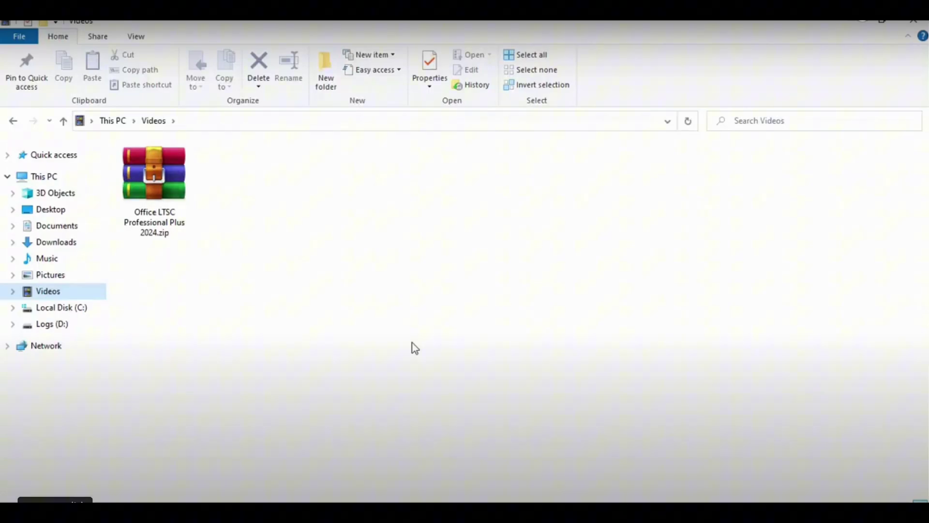
Step: Extract Office LTSC Professional Plus 2024.zip into Videos and open the extracted folder
left_click_drag(213, 236, 131, 150)
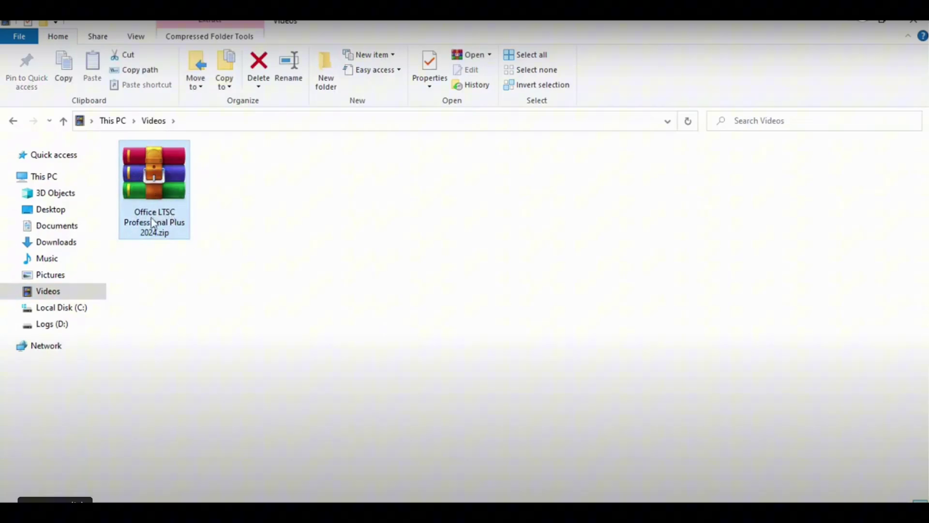
right_click(161, 188)
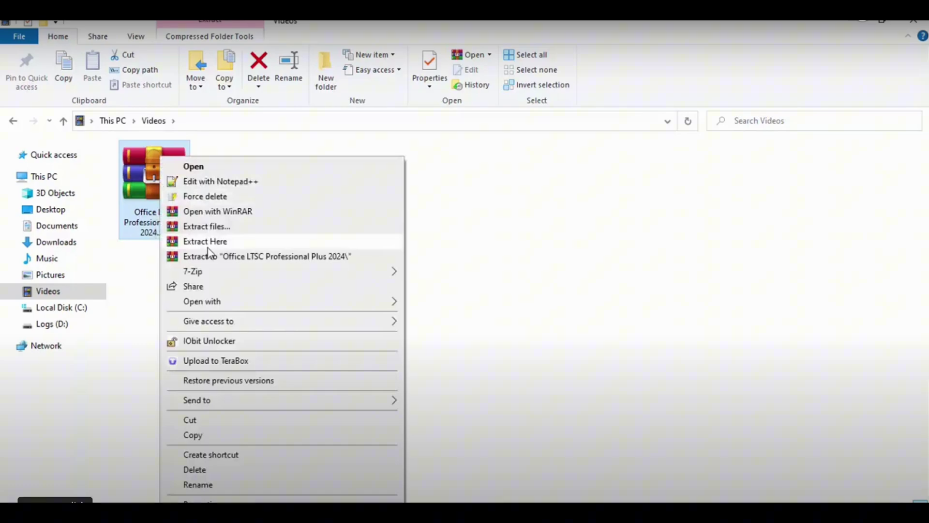
left_click(243, 240)
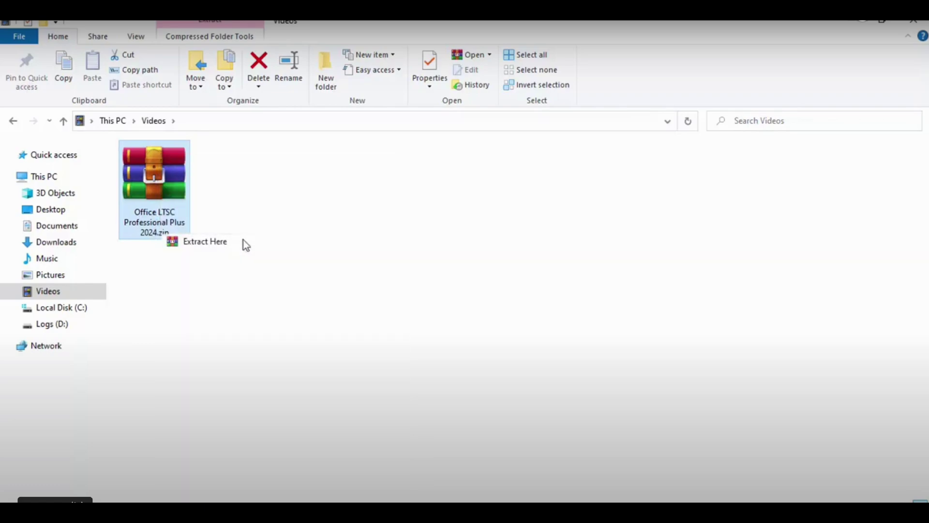
left_click(338, 257)
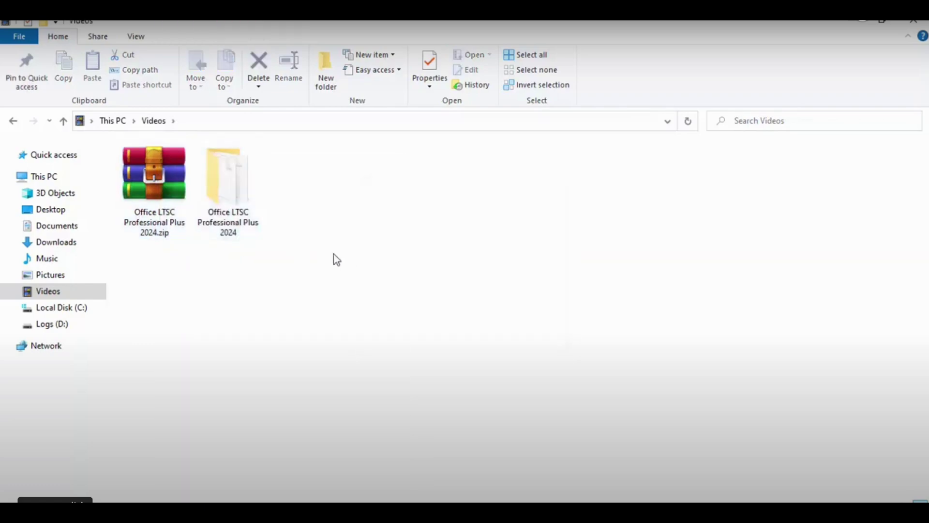
double_click(236, 183)
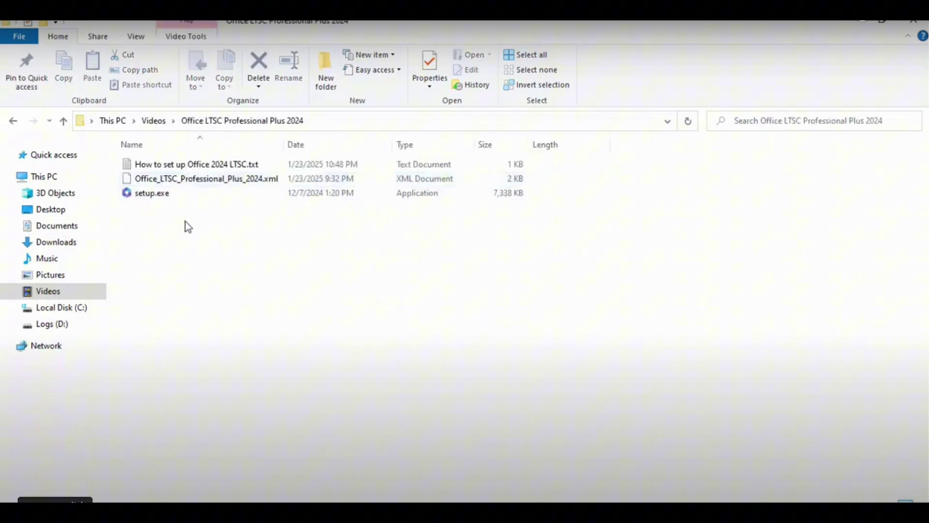
left_click_drag(185, 222, 252, 168)
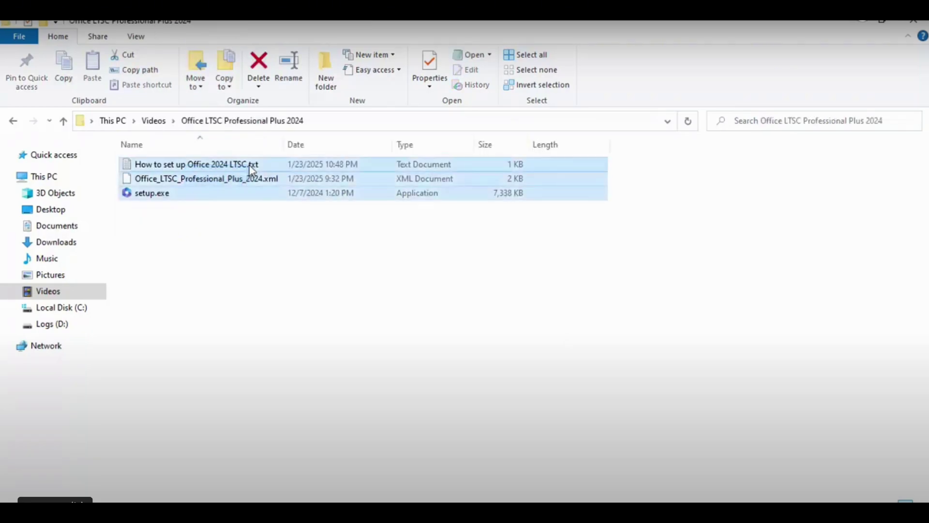
left_click(261, 238)
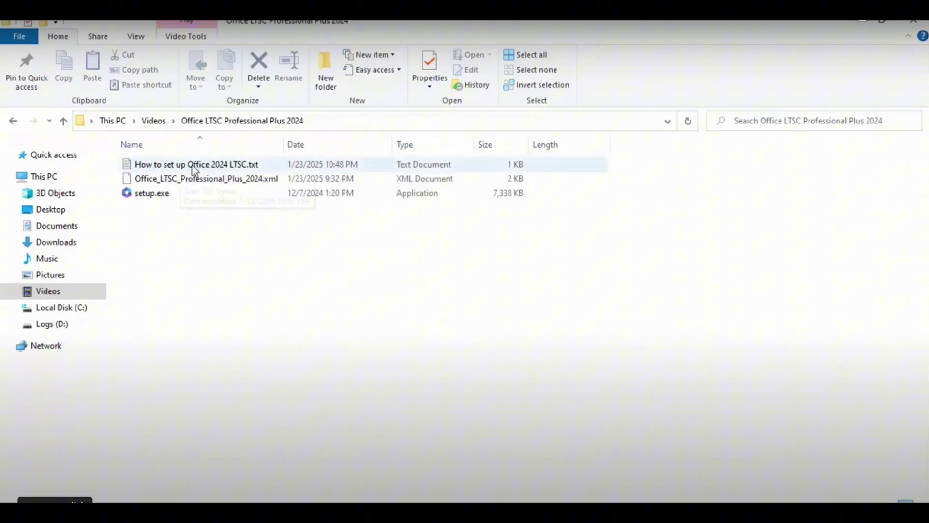
Step: Open 'How to set up Office 2024 LTSC.txt' in Notepad and read step 1 about Run as administrator
double_click(238, 169)
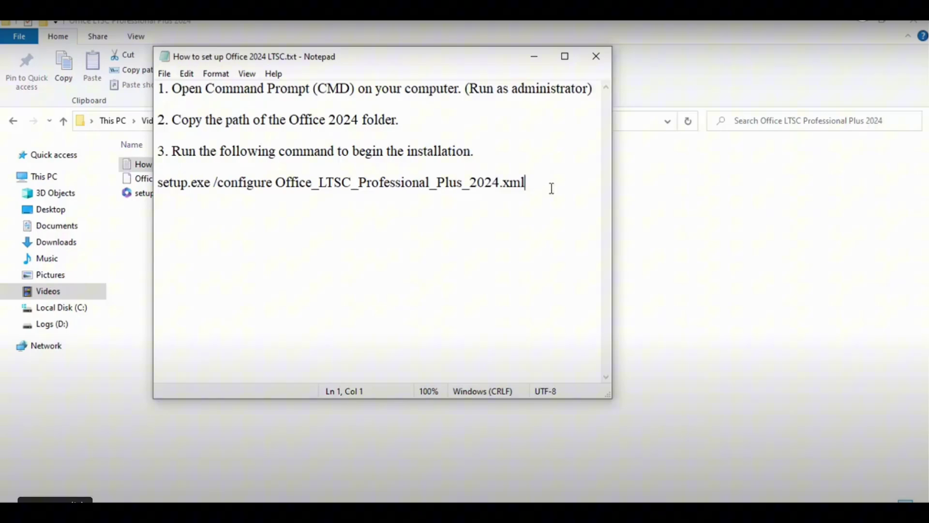
left_click_drag(552, 186, 156, 79)
left_click(439, 120)
left_click_drag(172, 88, 360, 88)
left_click(420, 89)
left_click_drag(469, 89, 590, 88)
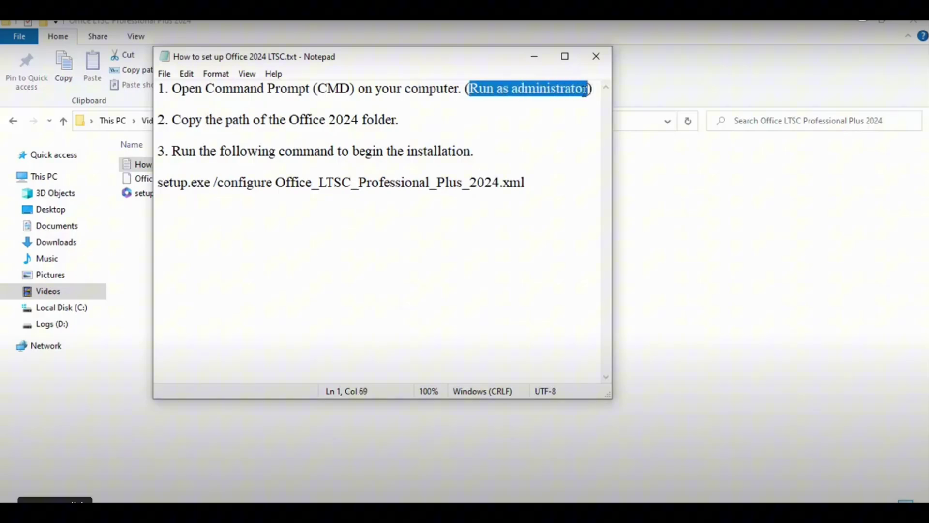
Step: Read steps 2 and 3 and select the setup.exe /configure command line
left_click_drag(368, 65, 421, 177)
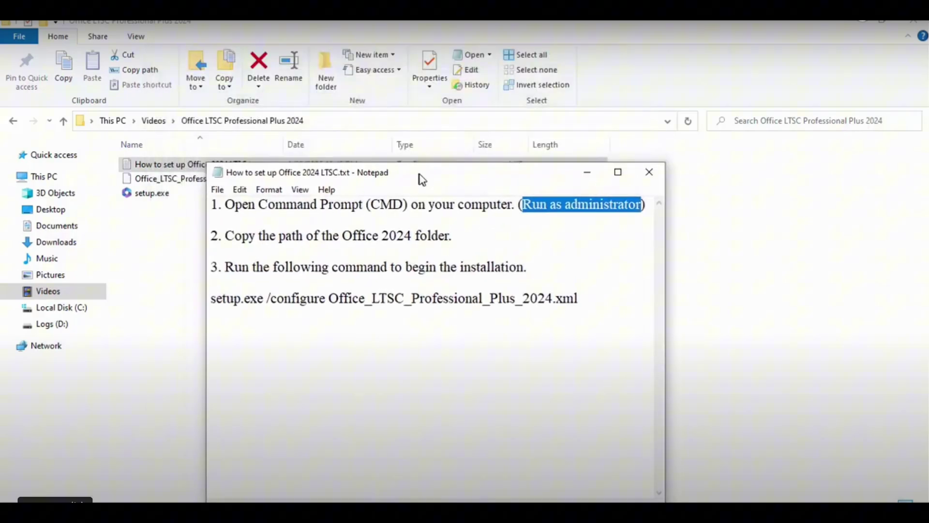
left_click_drag(230, 234, 455, 233)
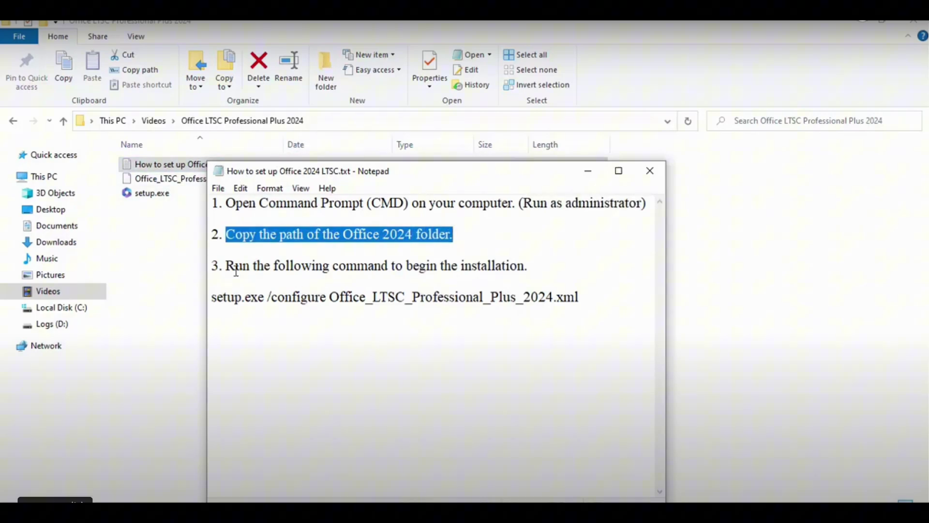
left_click_drag(226, 265, 530, 265)
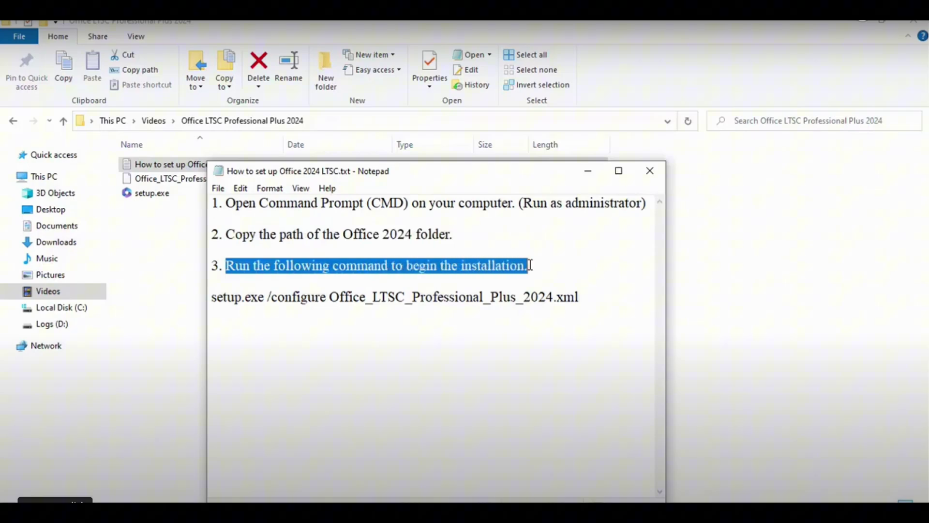
left_click(380, 296)
left_click_drag(212, 297, 593, 296)
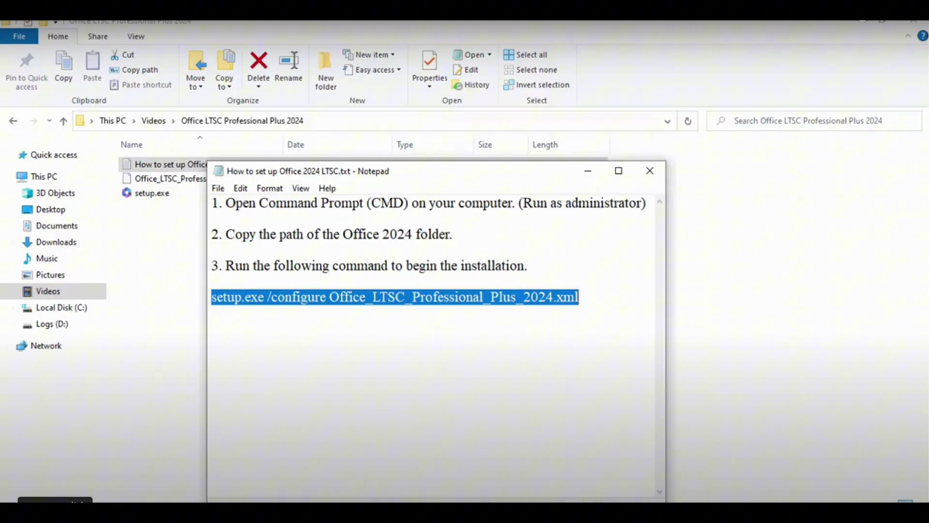
Step: Launch Command Prompt as administrator through a 'cmd' search, then return to the Office folder
key("super")
type("cmd")
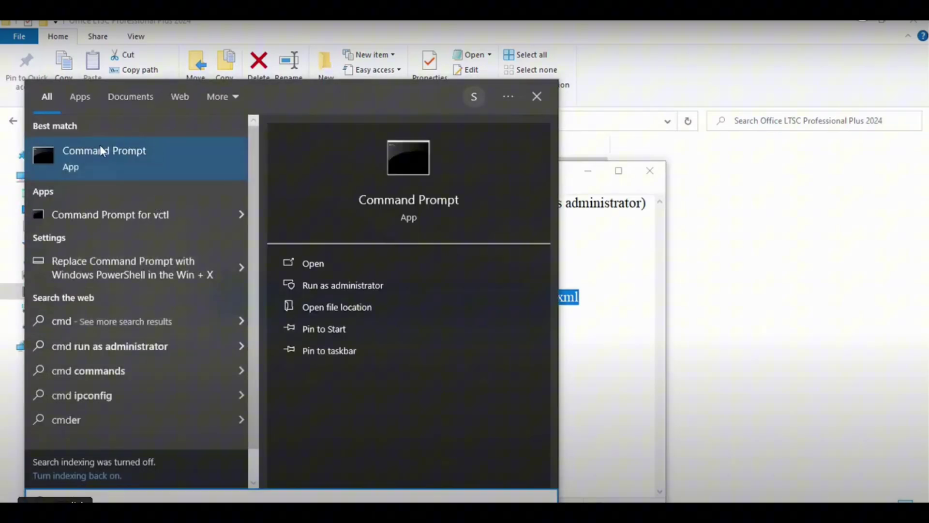
right_click(142, 155)
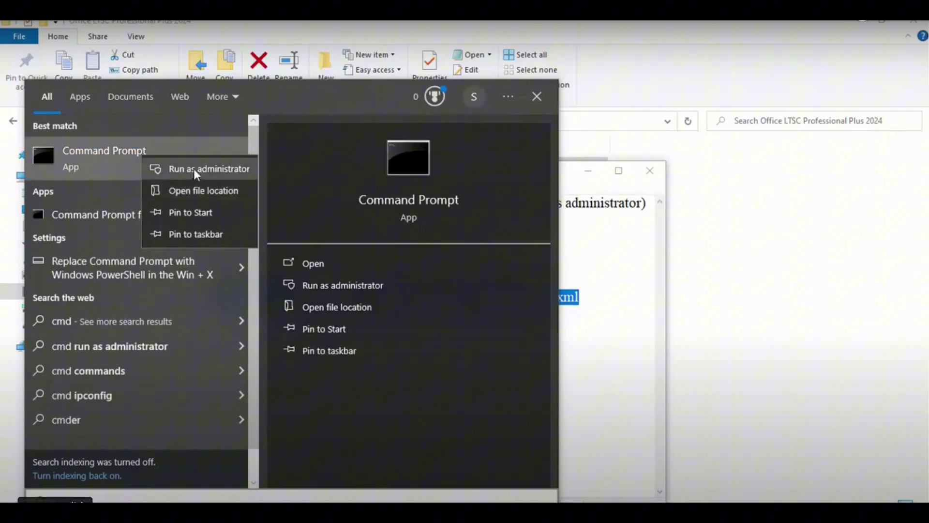
left_click(350, 285)
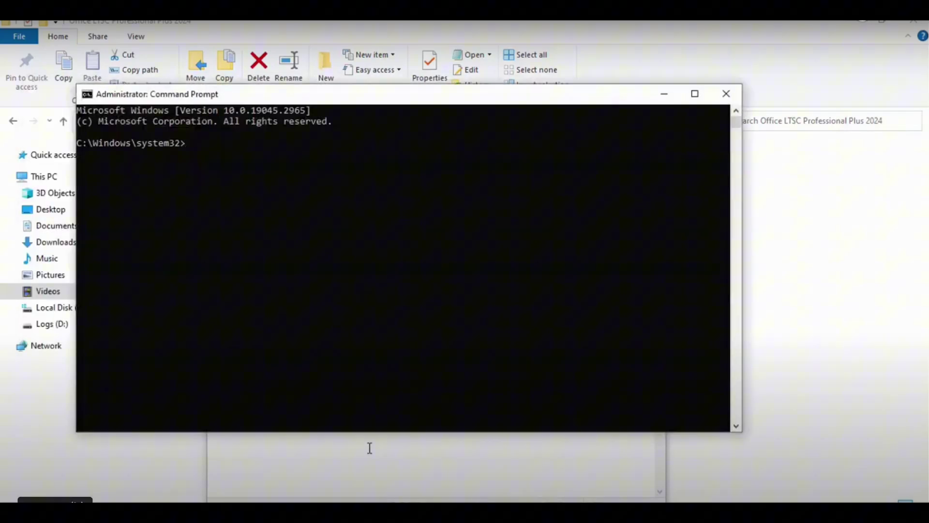
left_click(804, 259)
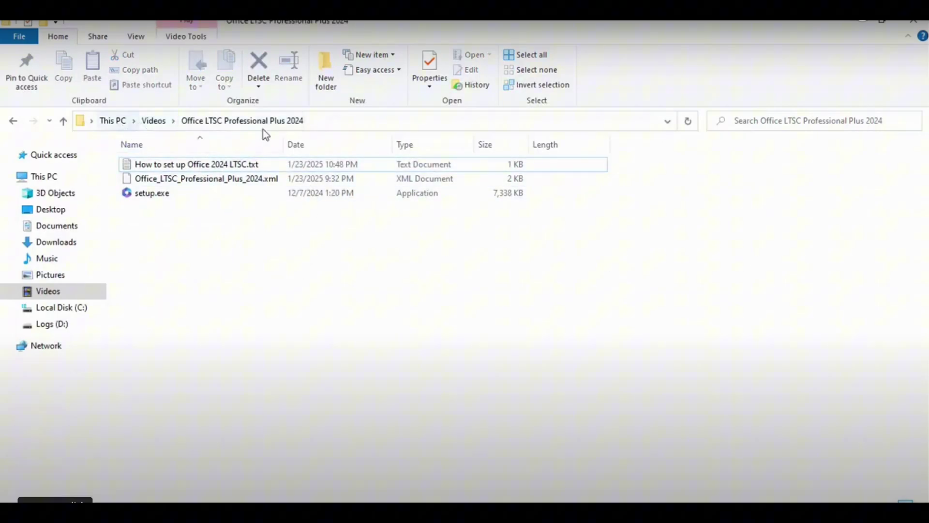
Step: Copy the Office folder's path from Explorer and cd into it in the admin Command Prompt
left_click(335, 127)
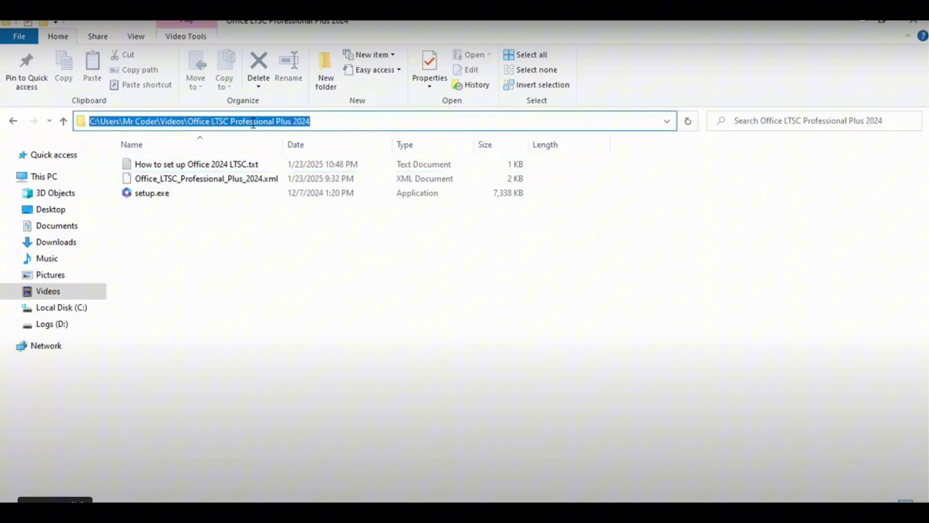
right_click(263, 122)
left_click(294, 165)
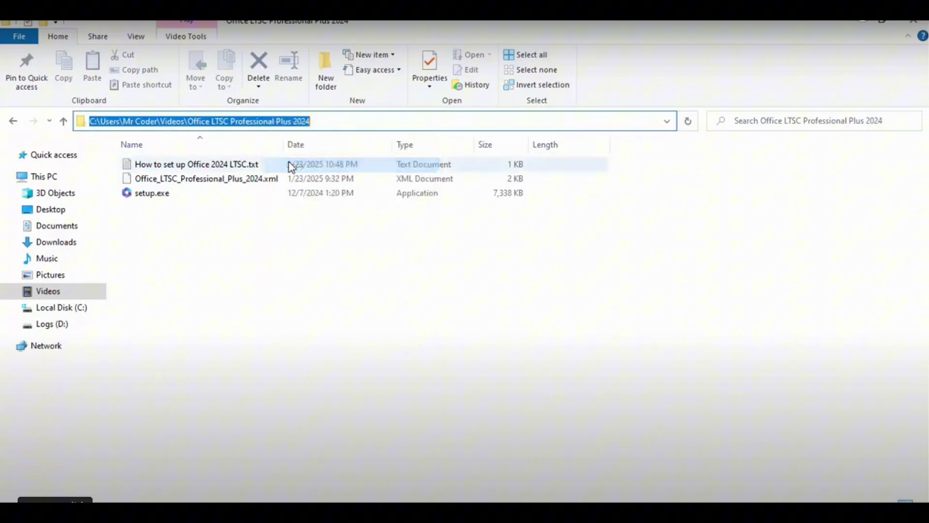
mouse_move(342, 511)
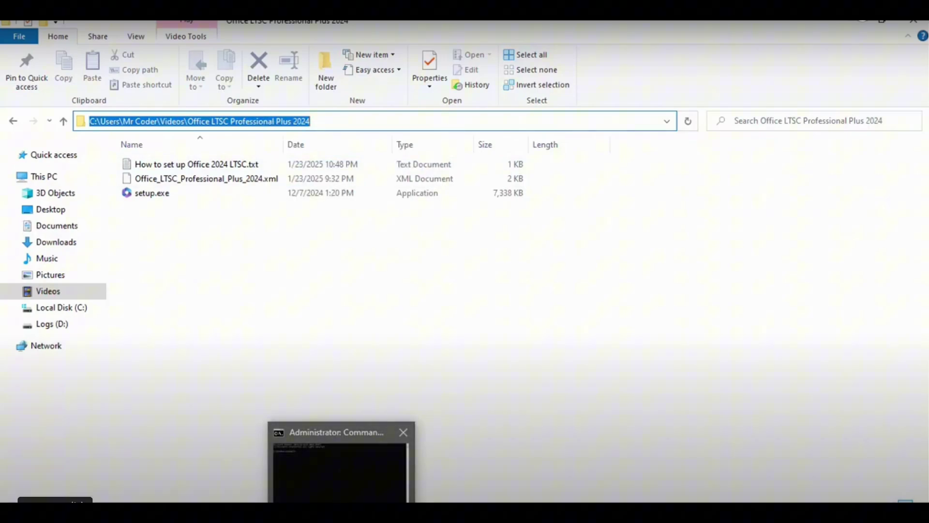
left_click(340, 466)
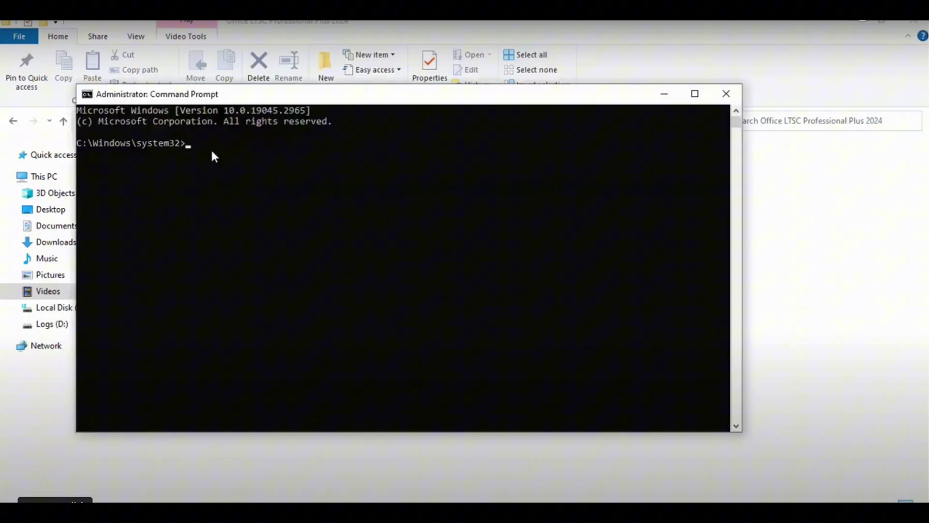
type("cd")
key("ctrl+v")
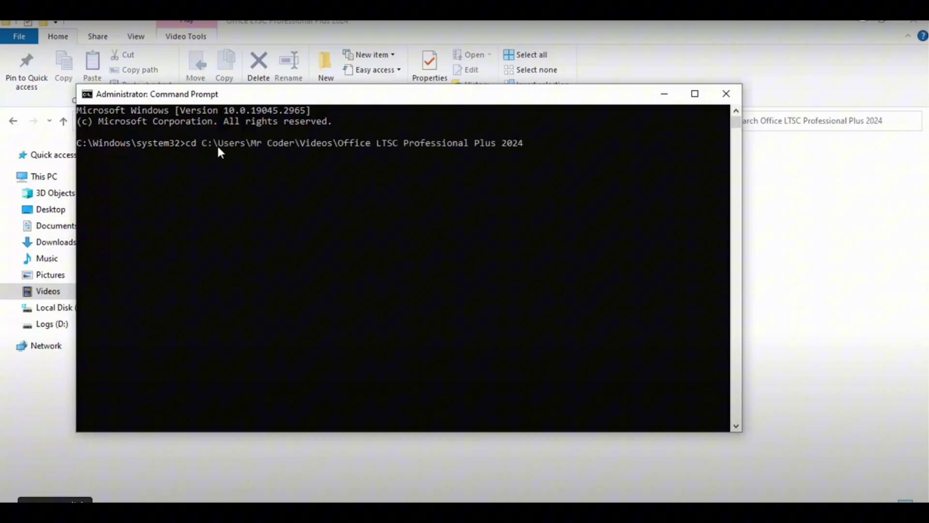
key("Return")
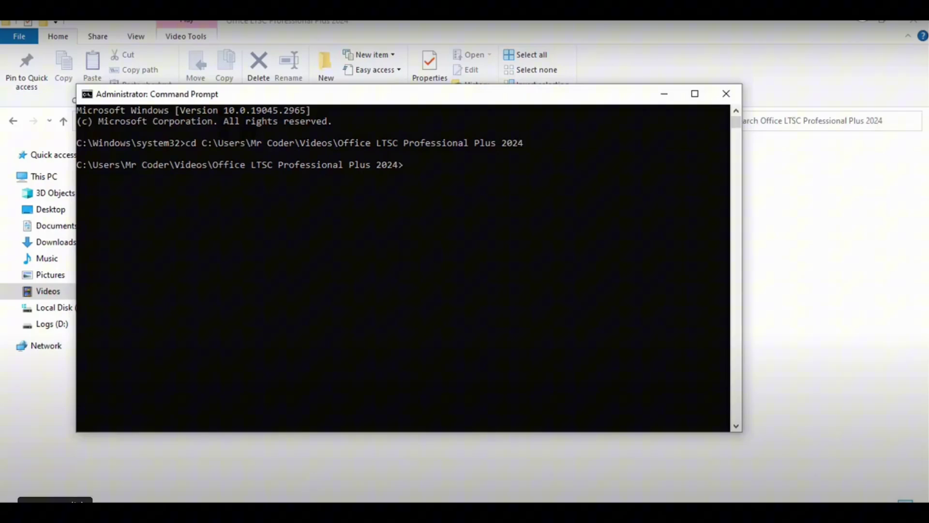
Step: Copy the 'setup.exe /configure Office_LTSC_Professional_Plus_2024.xml' line from the Notepad guide
mouse_move(290, 512)
left_click(353, 476)
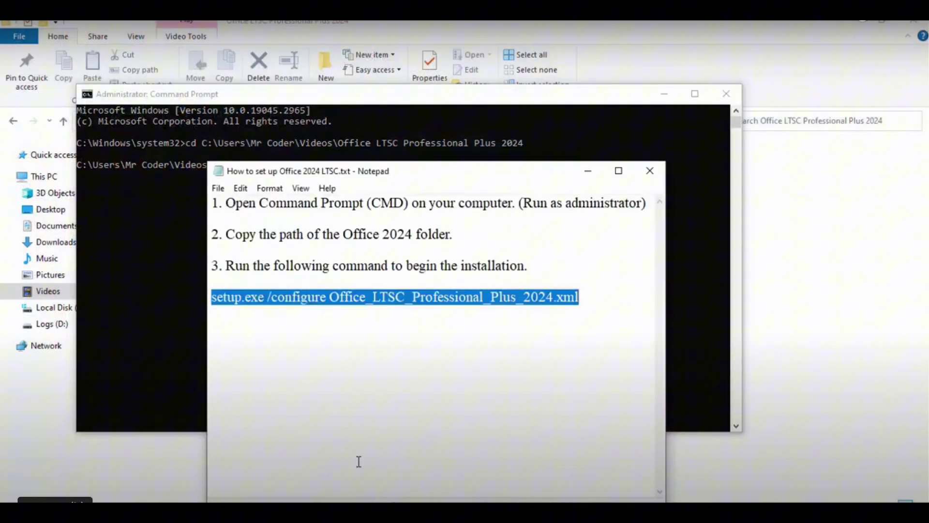
left_click(433, 297)
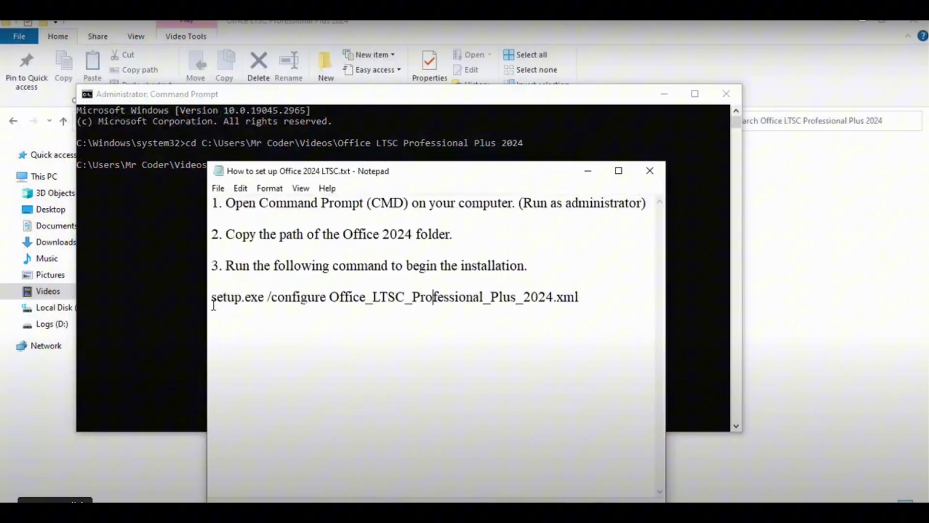
left_click_drag(212, 297, 593, 300)
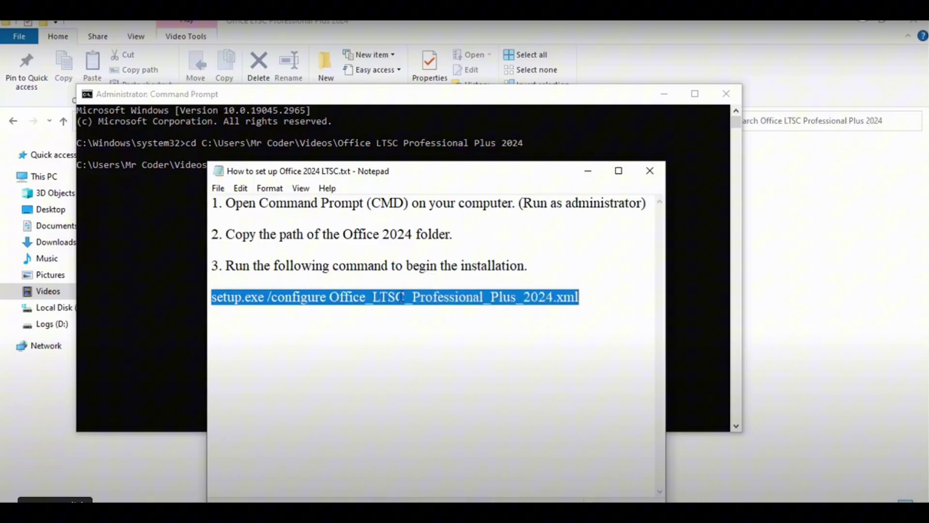
right_click(419, 298)
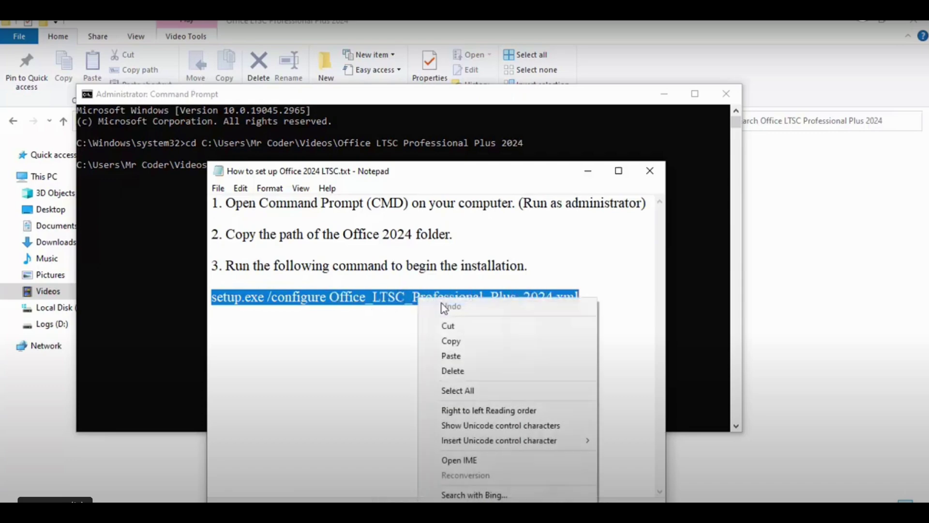
left_click(455, 341)
Step: Run setup.exe /configure Office_LTSC_Professional_Plus_2024.xml and close the 'You're all set!' message
left_click(401, 144)
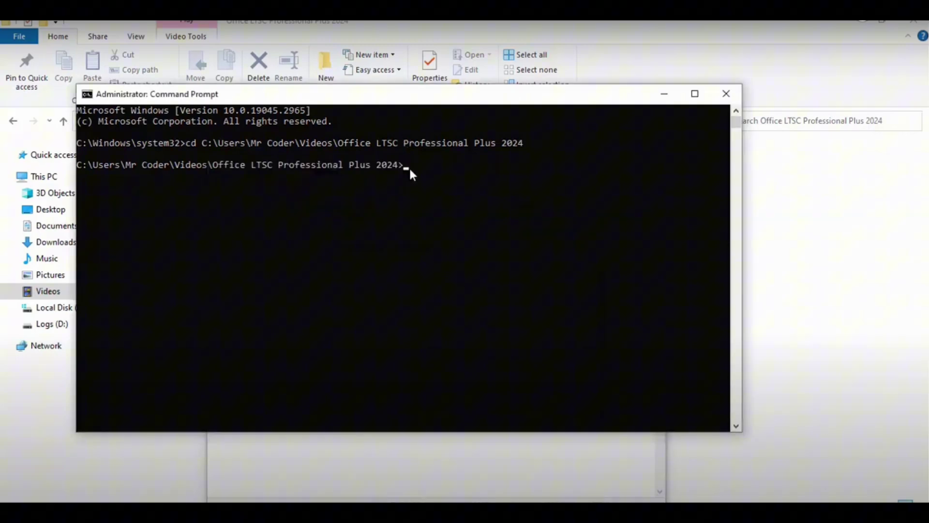
left_click(422, 173)
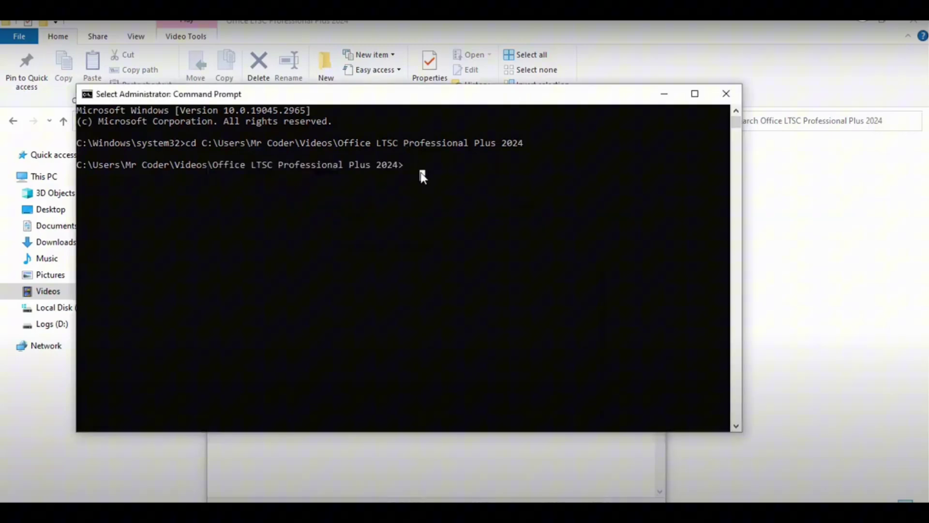
key("ctrl+v")
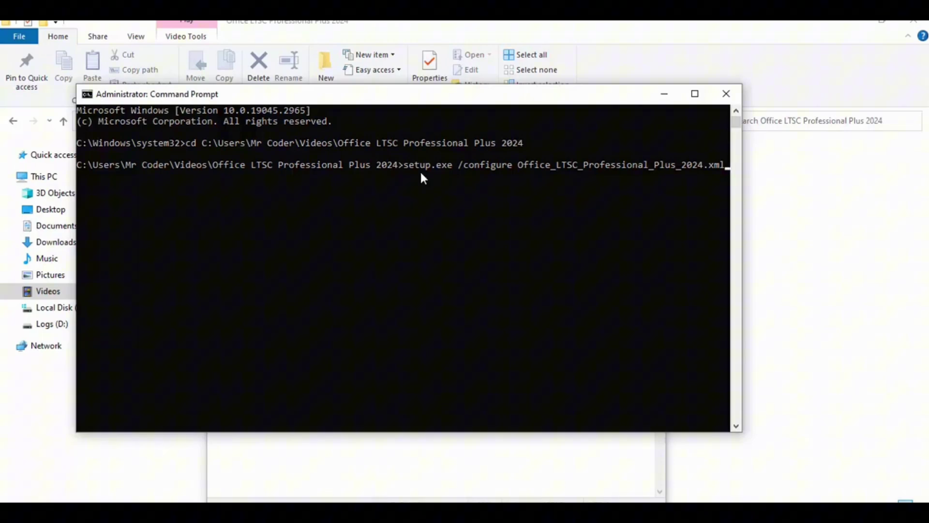
key("Return")
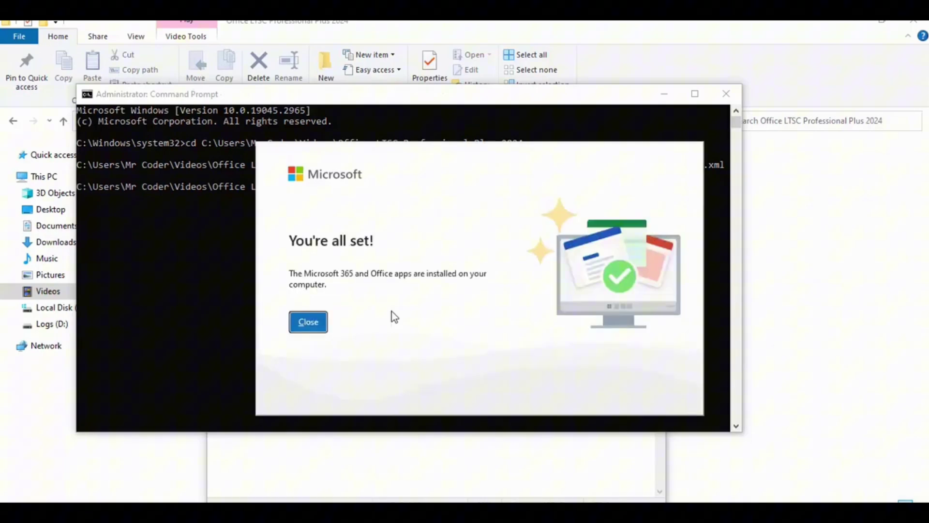
left_click(308, 331)
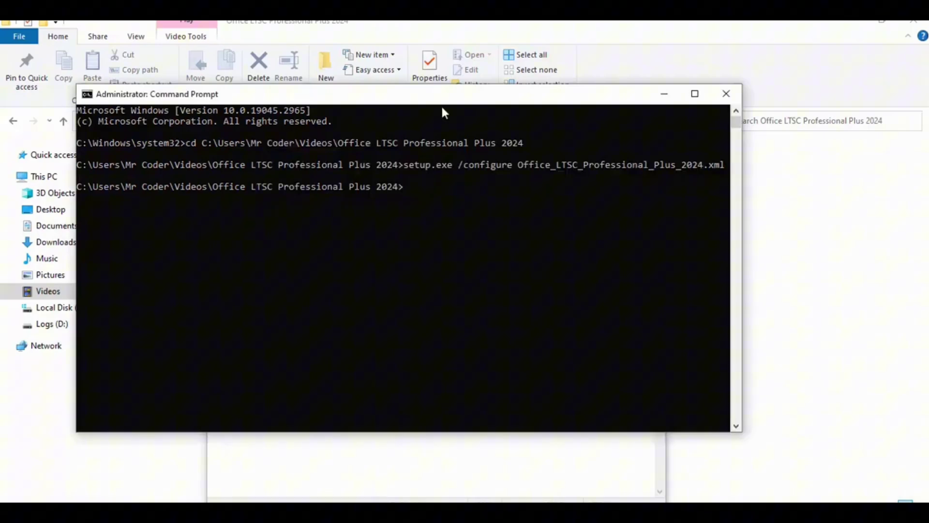
Step: Close Command Prompt and Notepad, start Word, and choose telephone activation in the wizard
left_click(727, 96)
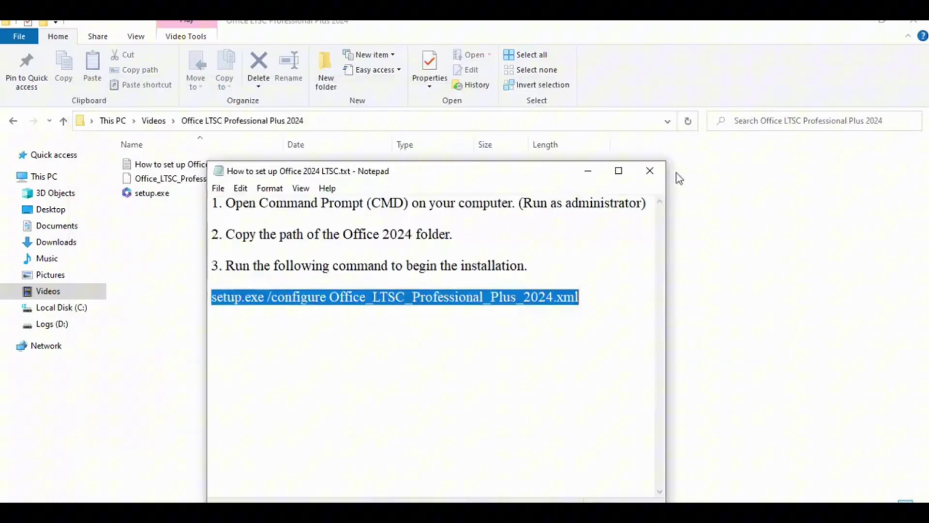
left_click(649, 170)
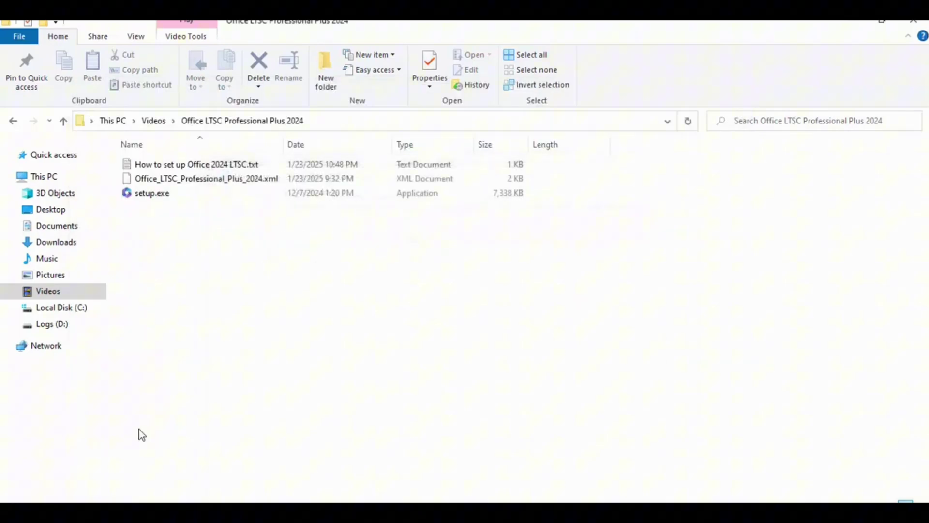
key("super")
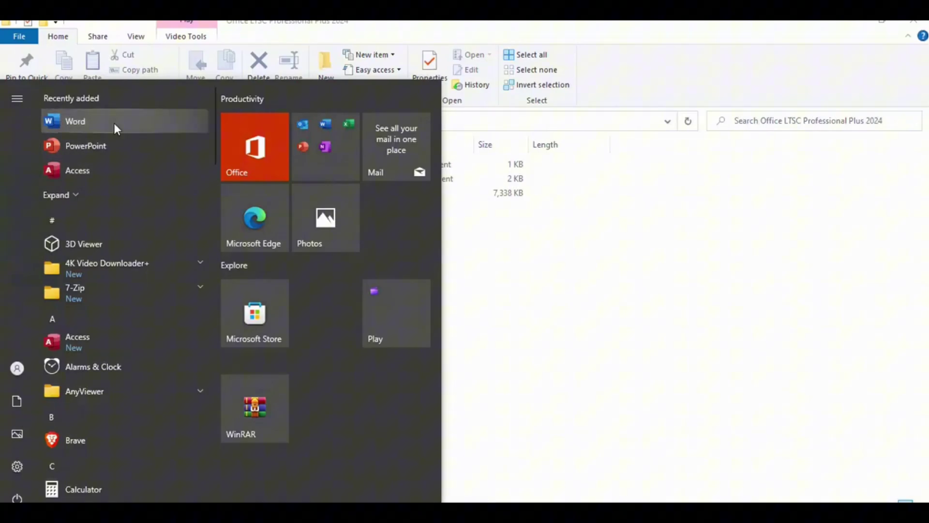
left_click(89, 122)
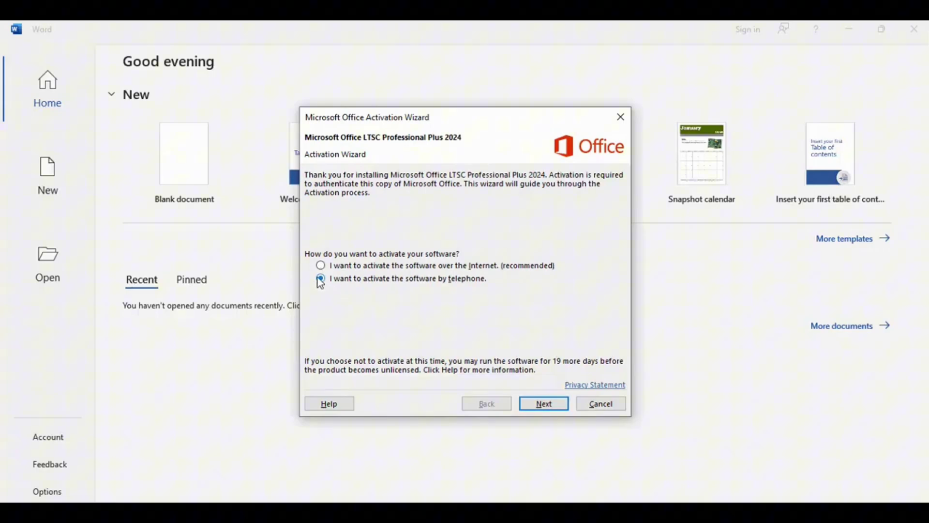
left_click(543, 404)
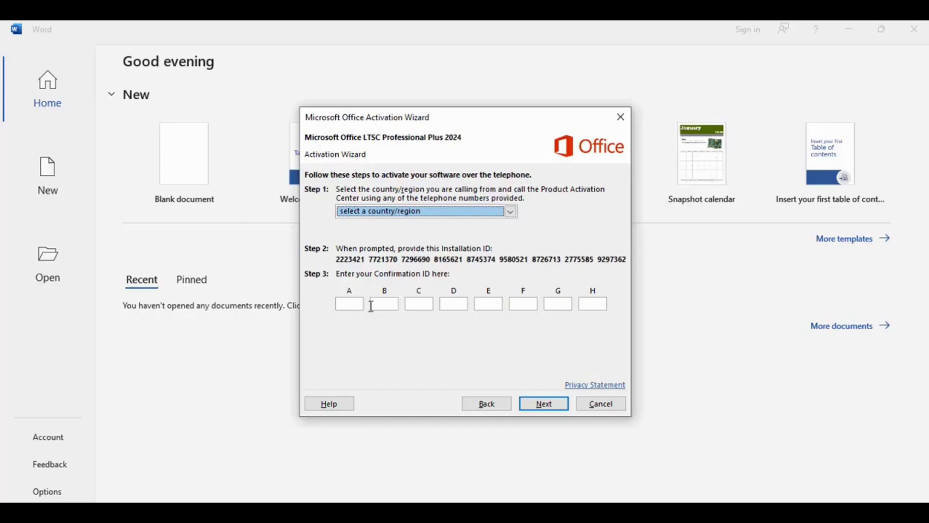
Step: Snip the wizard's Installation ID section with Snipping Tool, then minimize Snipping Tool
key("super")
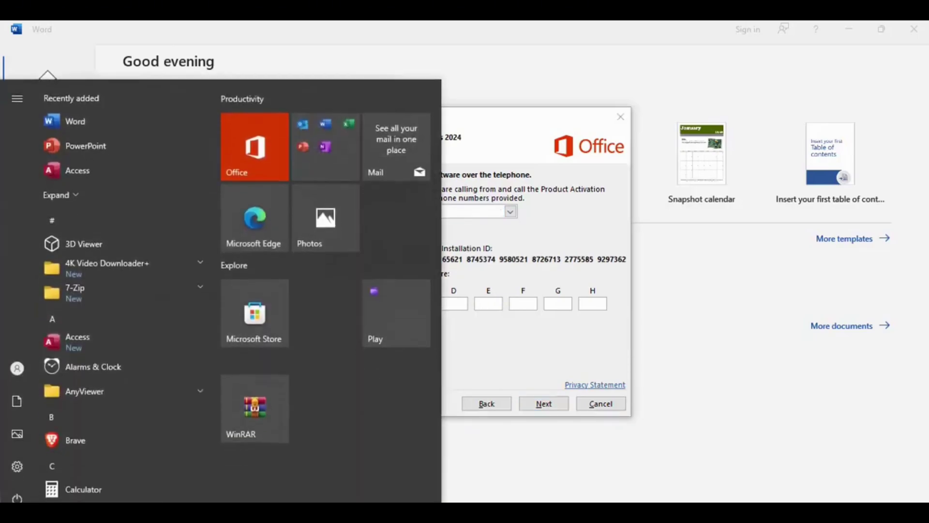
type("sn")
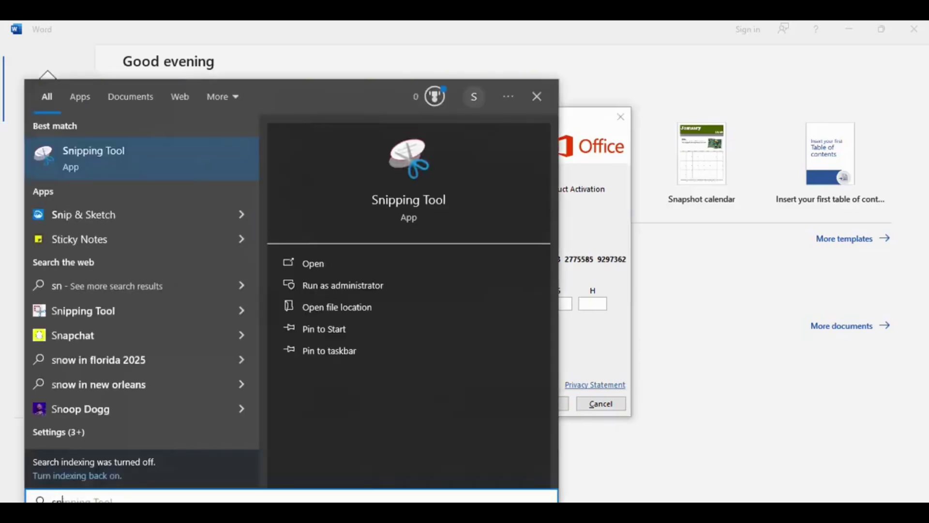
left_click(151, 171)
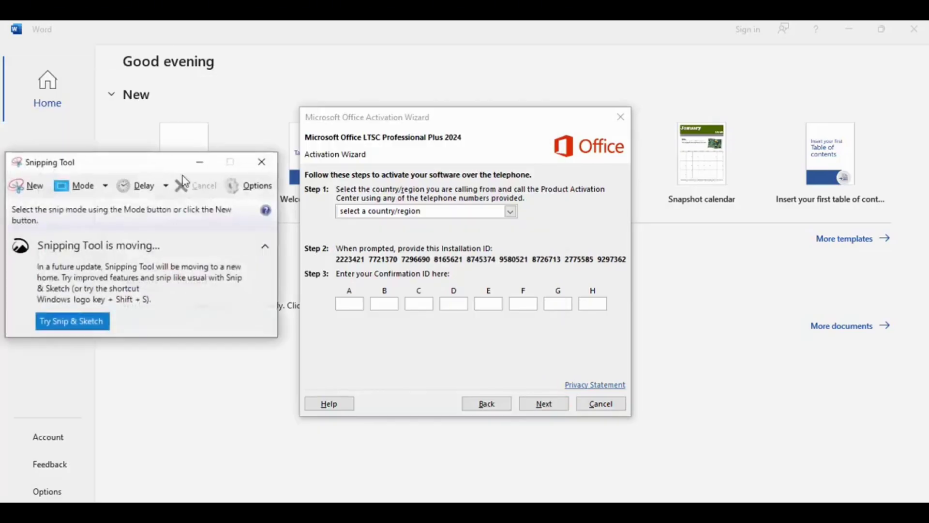
left_click_drag(91, 164, 107, 146)
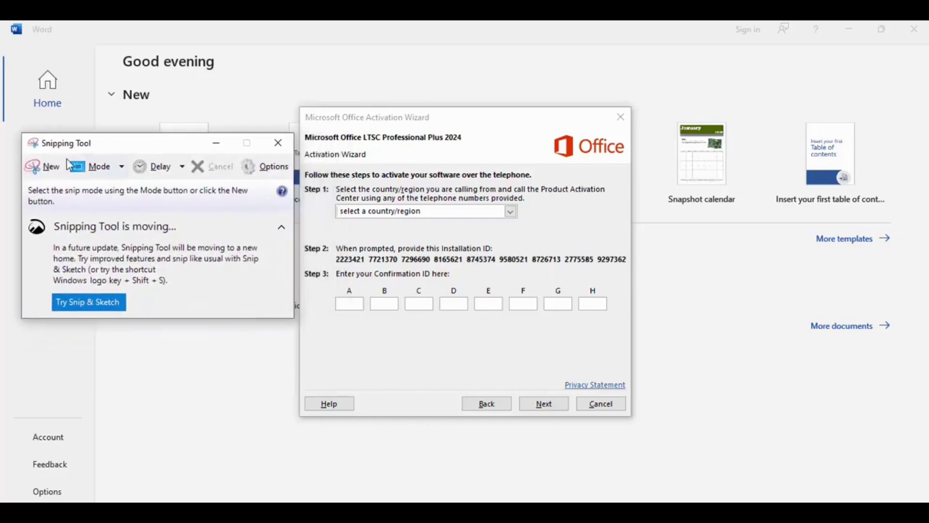
left_click(50, 174)
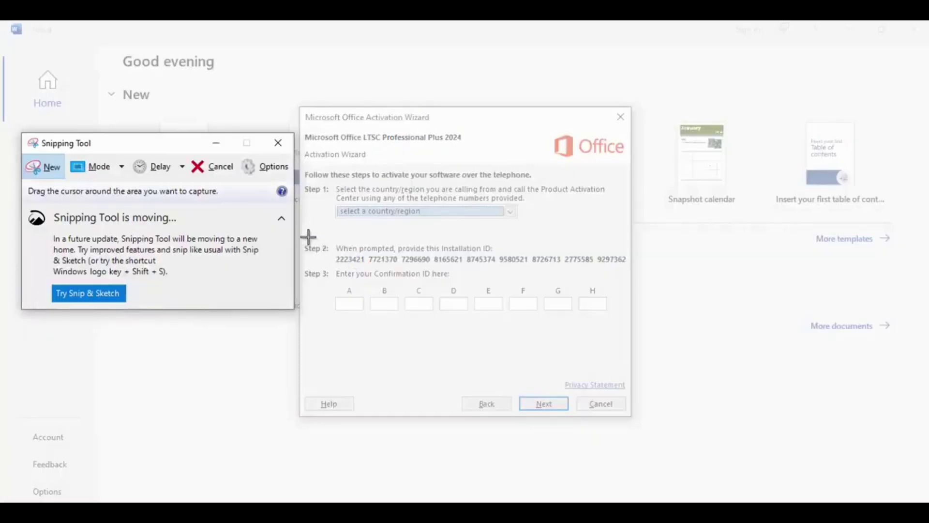
left_click_drag(301, 231, 630, 287)
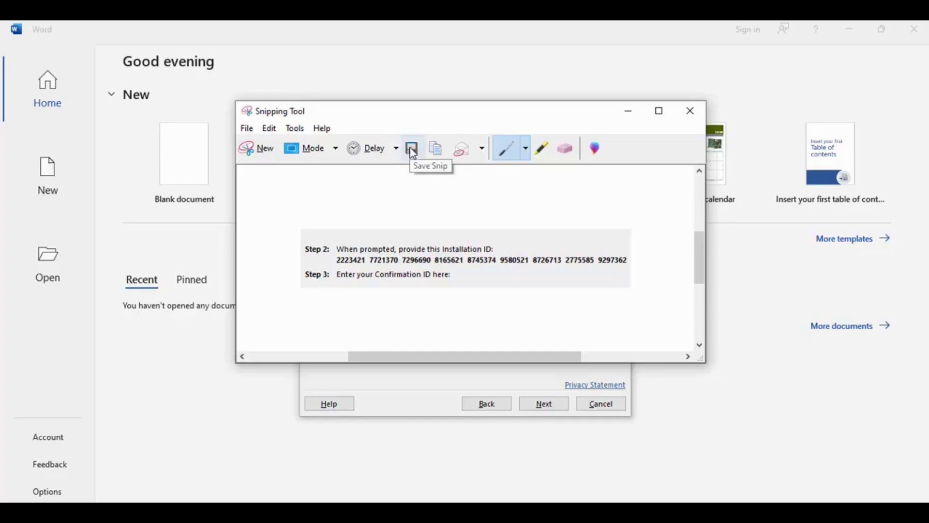
left_click(630, 114)
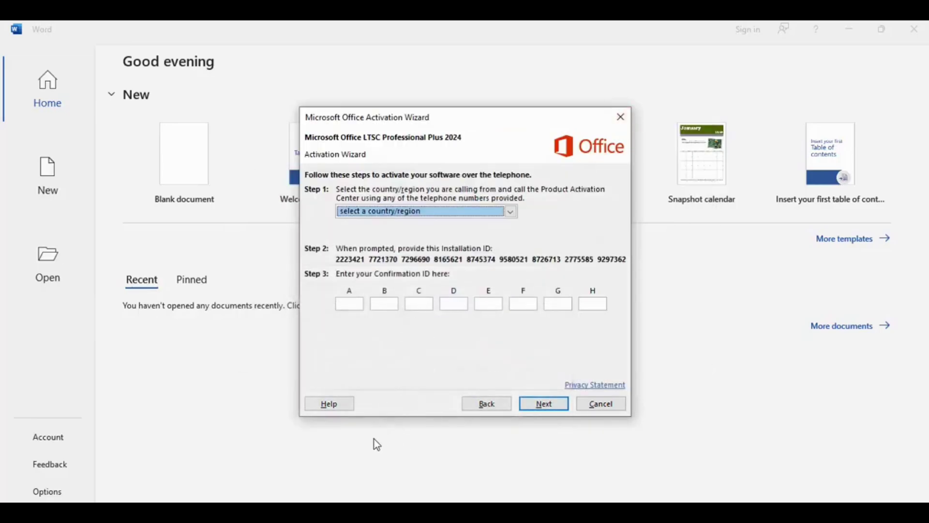
Step: Paste the second and third confirmation ID groups from the notes into fields B and C
left_click(337, 498)
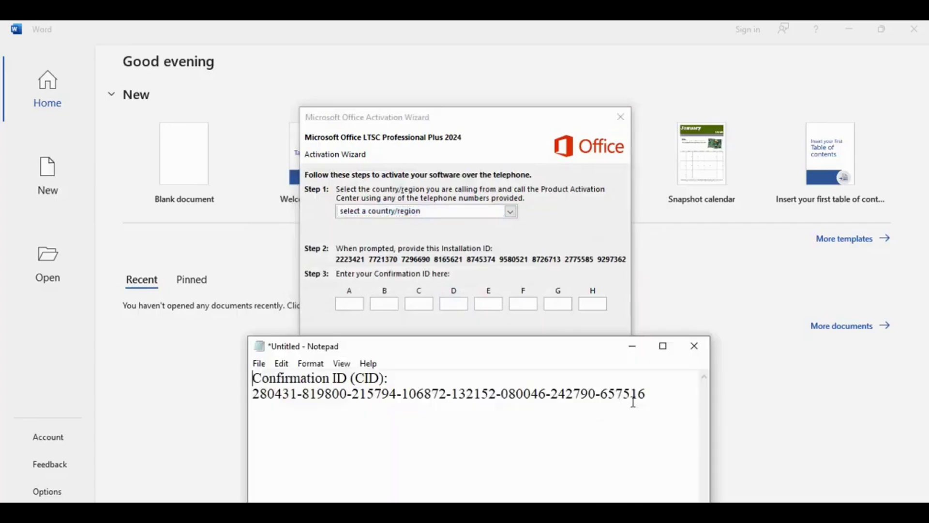
left_click_drag(666, 389, 252, 376)
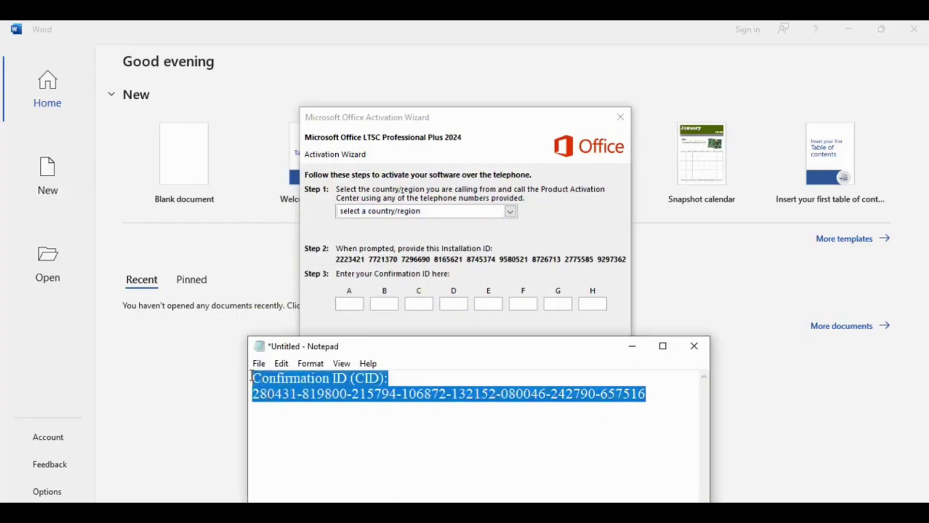
left_click(436, 408)
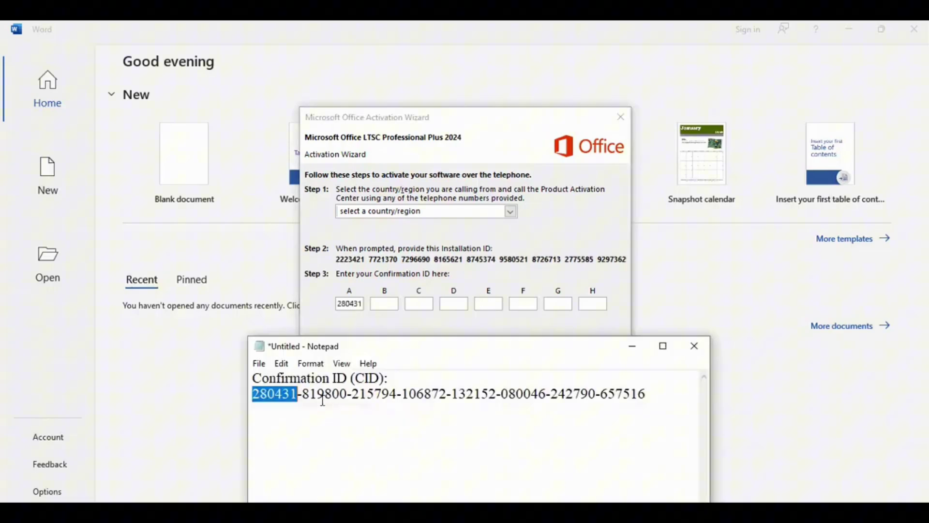
double_click(323, 393)
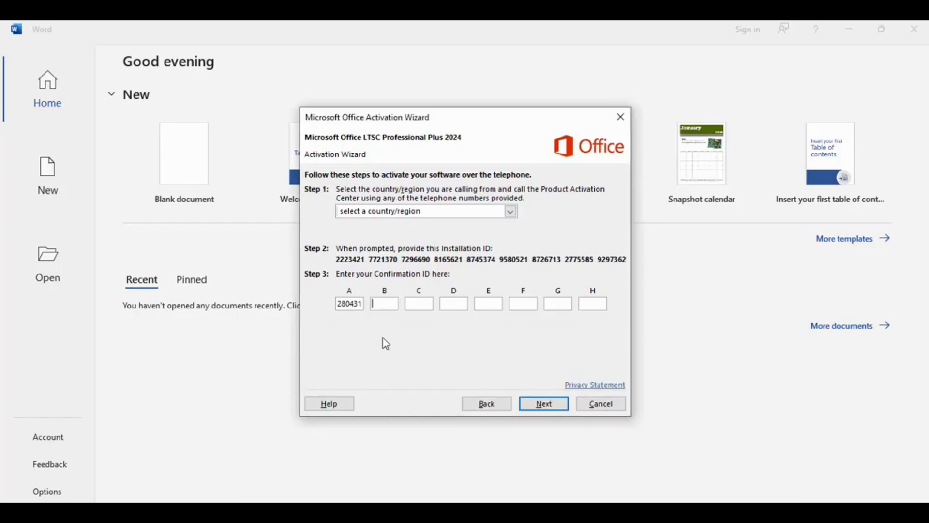
key("ctrl+v")
left_click(292, 512)
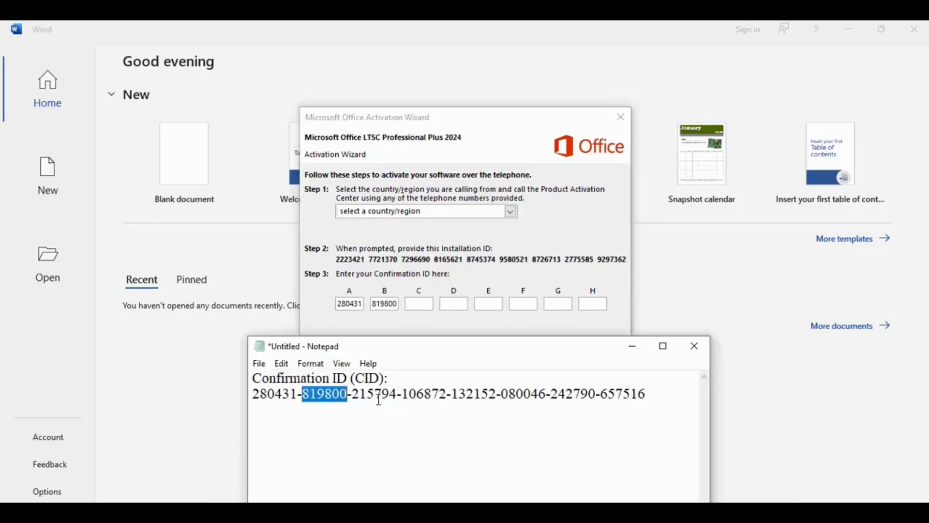
double_click(374, 393)
left_click(419, 304)
key("ctrl+v")
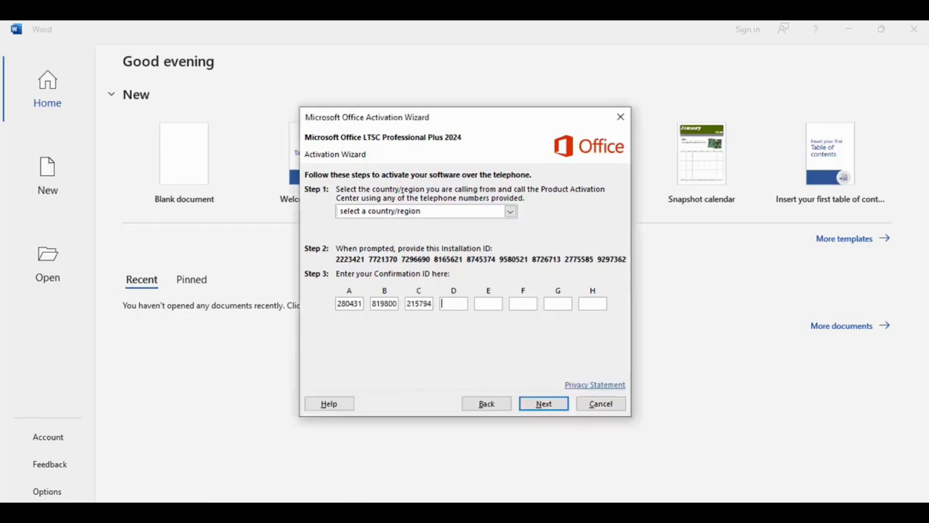
Step: Copy the fourth confirmation ID group into field D and select the fifth group
key("alt+Tab")
double_click(432, 393)
key("ctrl+c")
left_click(454, 303)
key("ctrl+v")
key("alt+Tab")
double_click(473, 394)
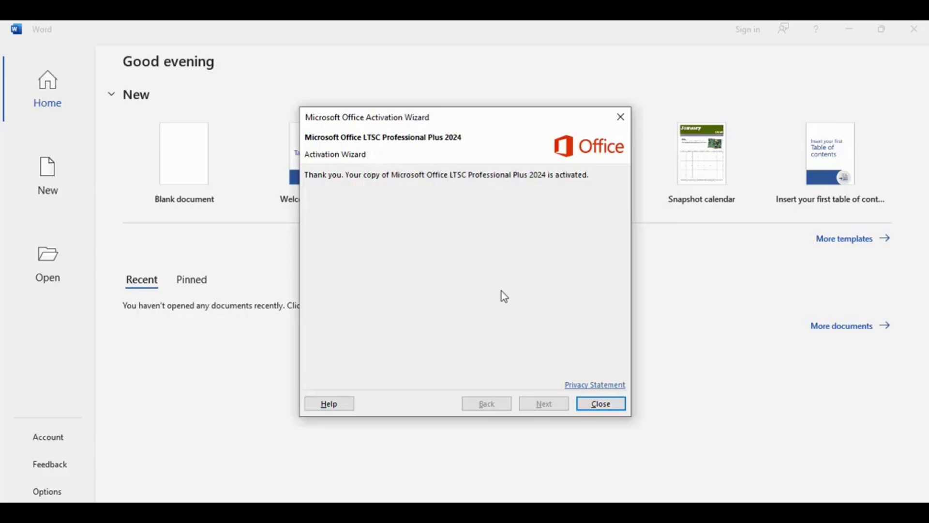
Step: Close the wizard, create a blank Document1, and confirm Product Activated on the Account page
left_click(596, 405)
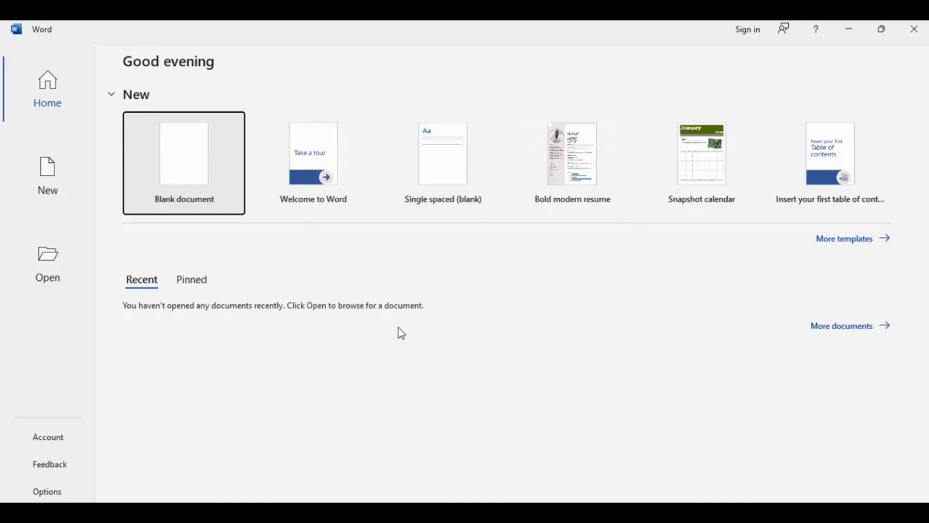
left_click(55, 443)
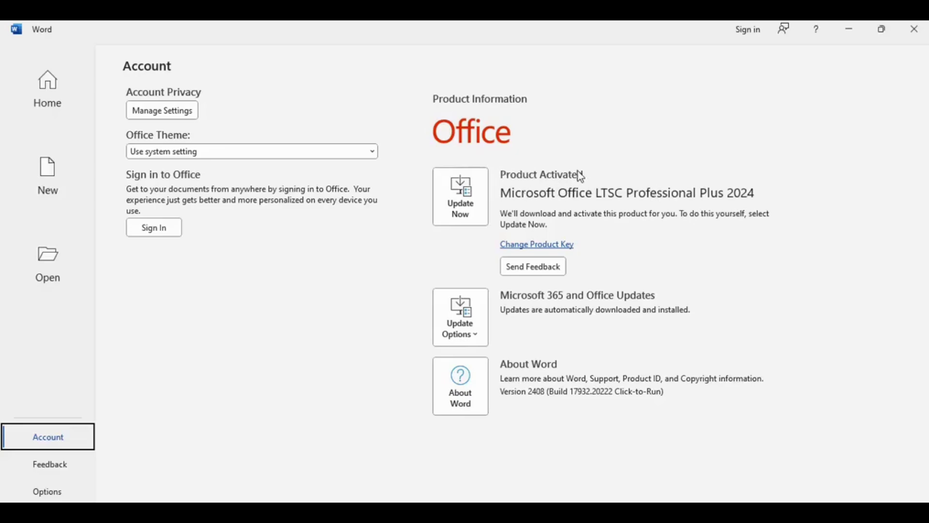
left_click(62, 107)
left_click(192, 147)
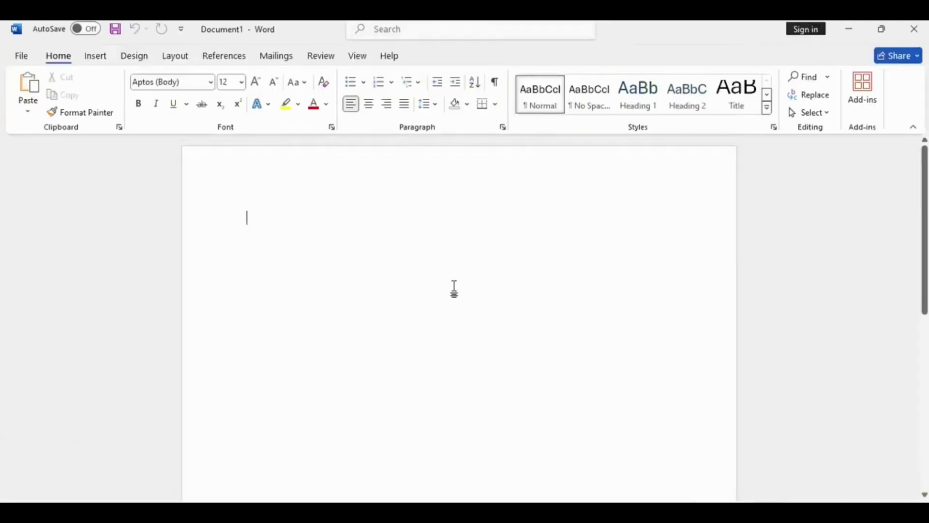
left_click(26, 56)
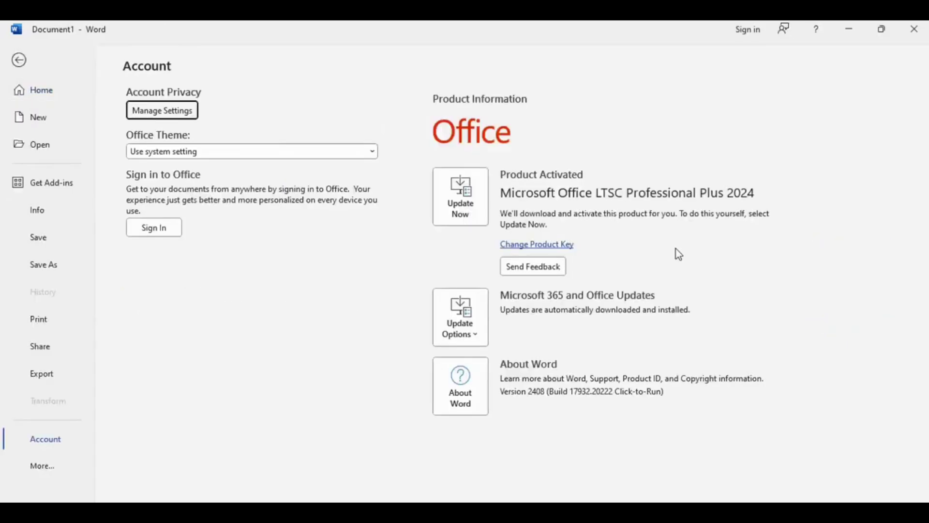